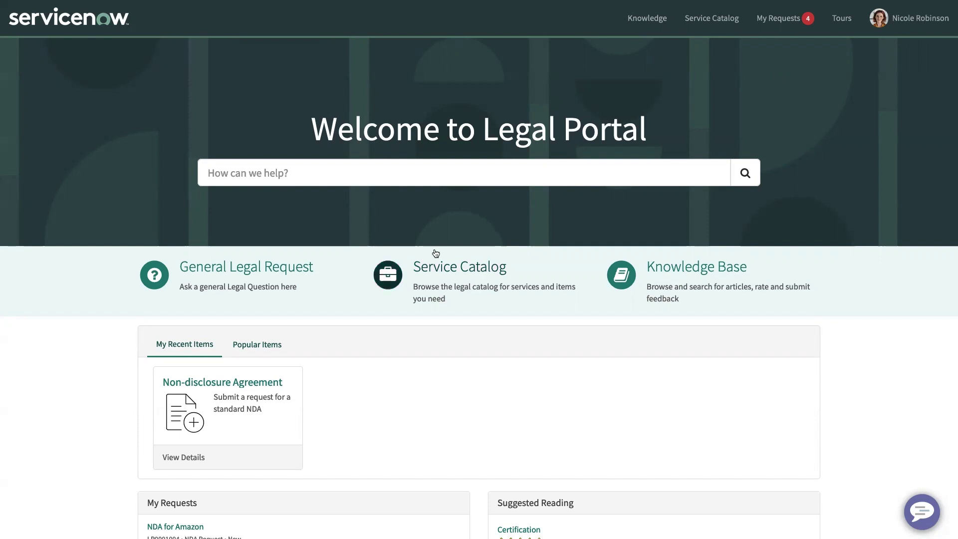
# - Open the Non-disclosure Agreement form from the Service Catalog's Legal Requests category
pyautogui.click(451, 268)
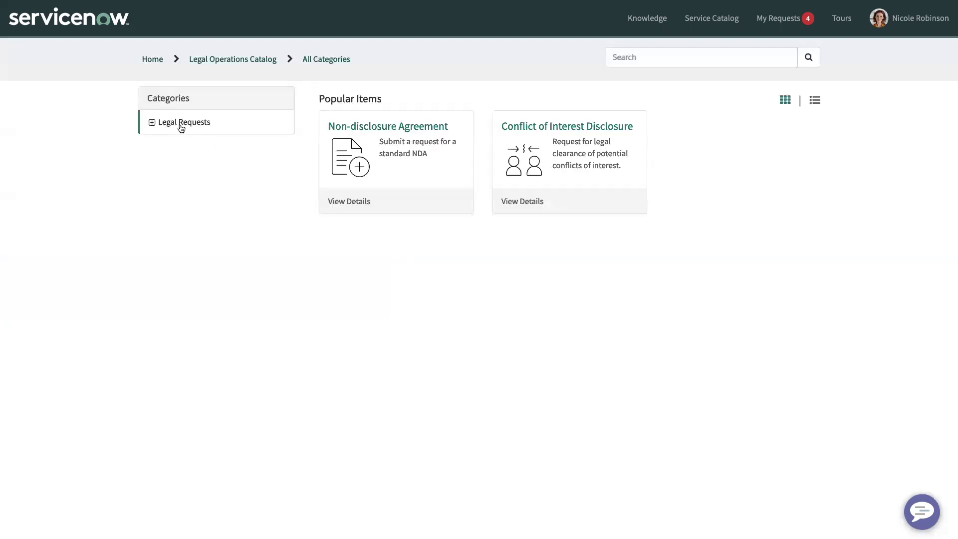
pyautogui.click(180, 128)
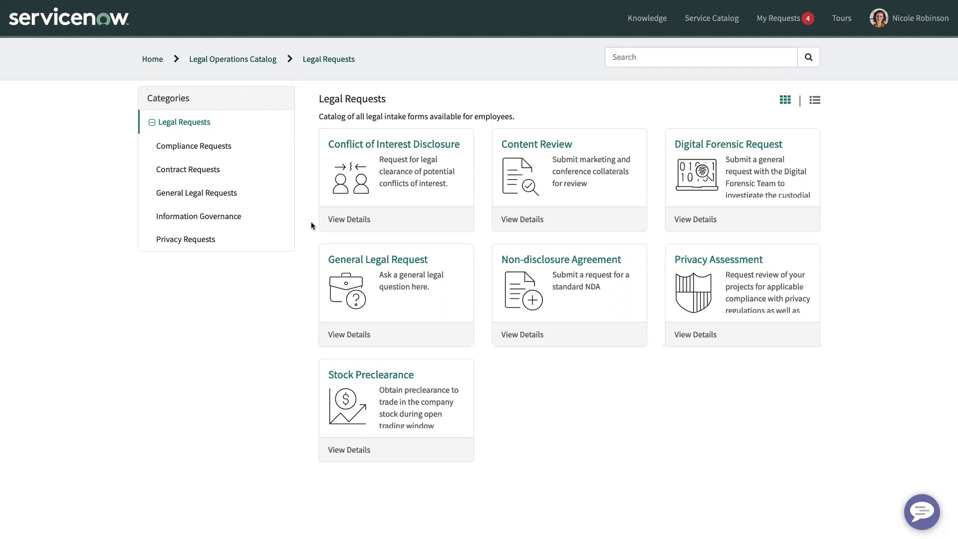
pyautogui.click(543, 263)
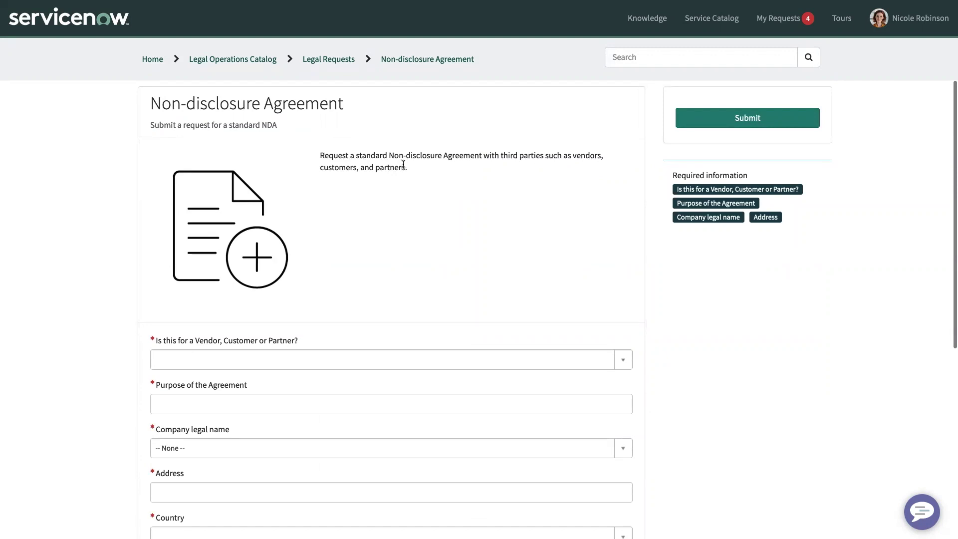
# - Set the counterparty type to Vendor and the purpose to 'To protect sinsitive data'
pyautogui.scroll(-4, 434, 205)
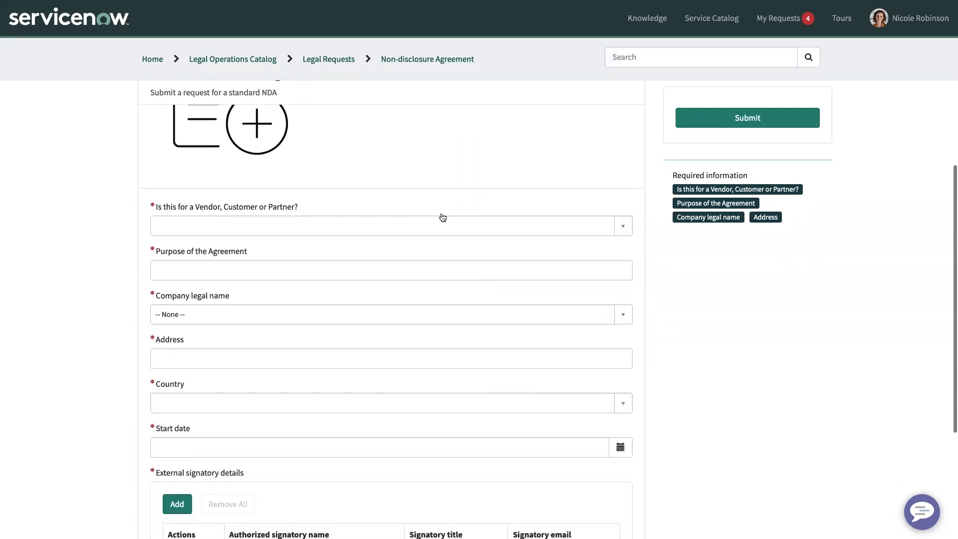
pyautogui.click(356, 168)
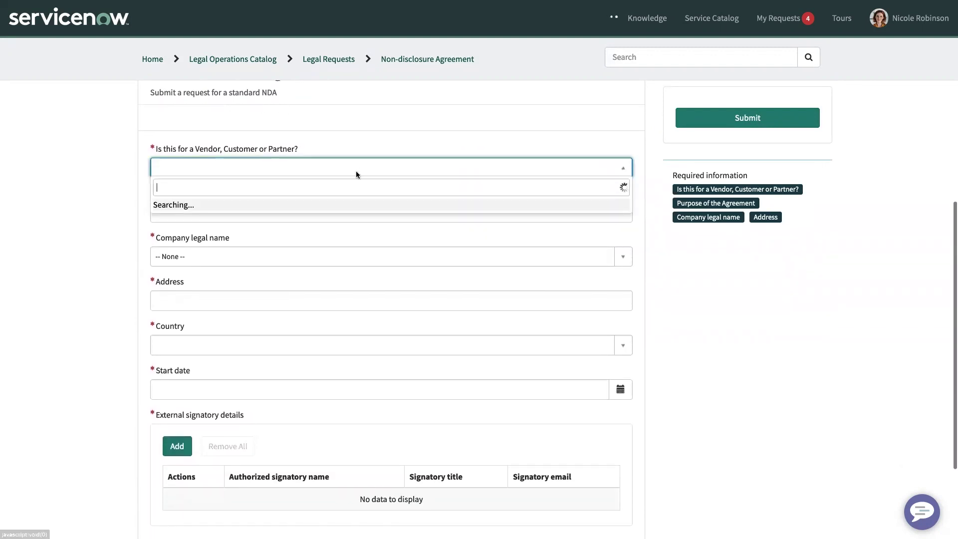
pyautogui.click(304, 239)
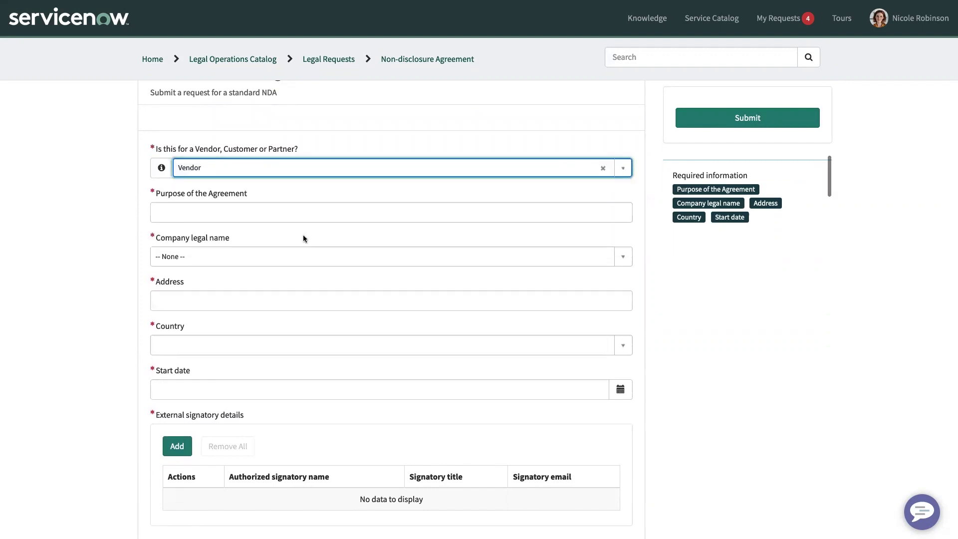
pyautogui.click(261, 210)
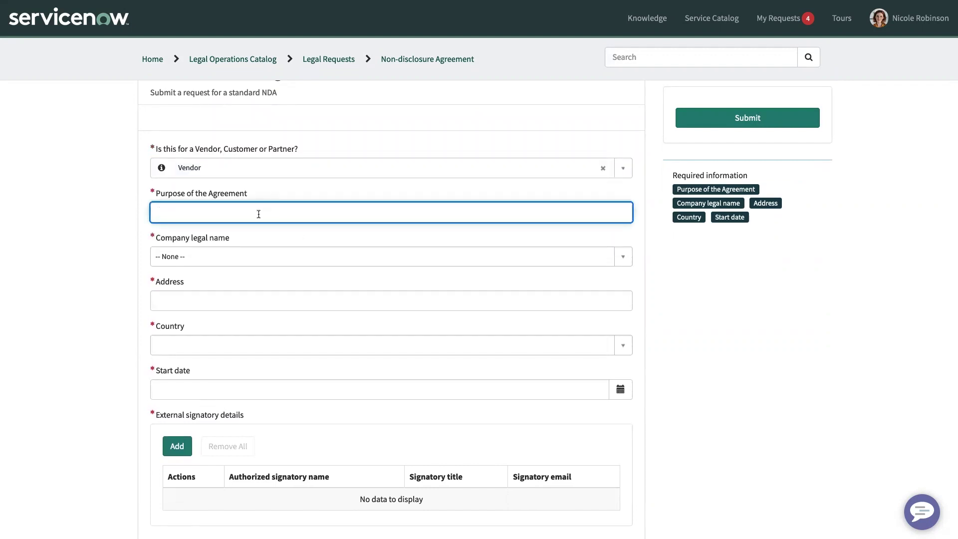
pyautogui.write('To protec')
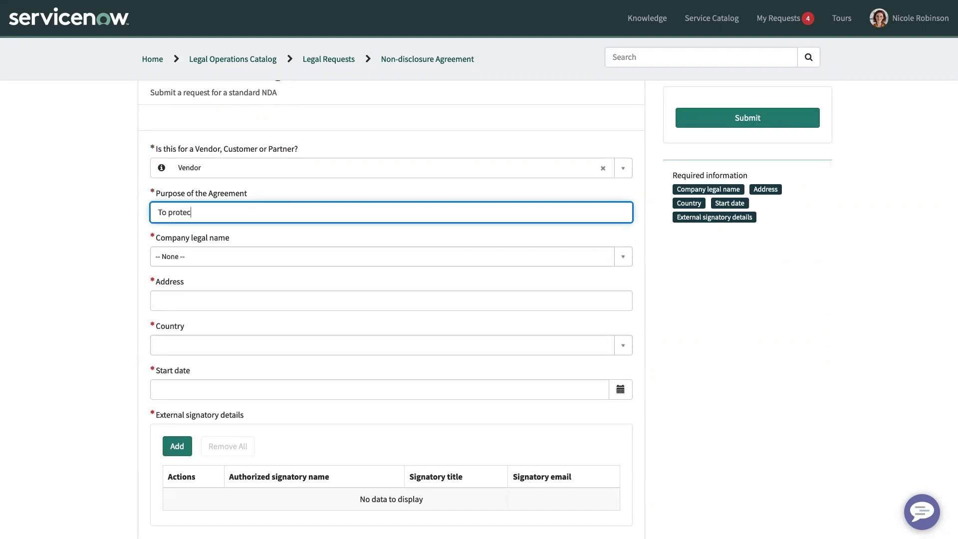
pyautogui.write('t si')
pyautogui.write('nsitive data')
# - Choose Amazon as the company and United States of America as the country
pyautogui.click(254, 255)
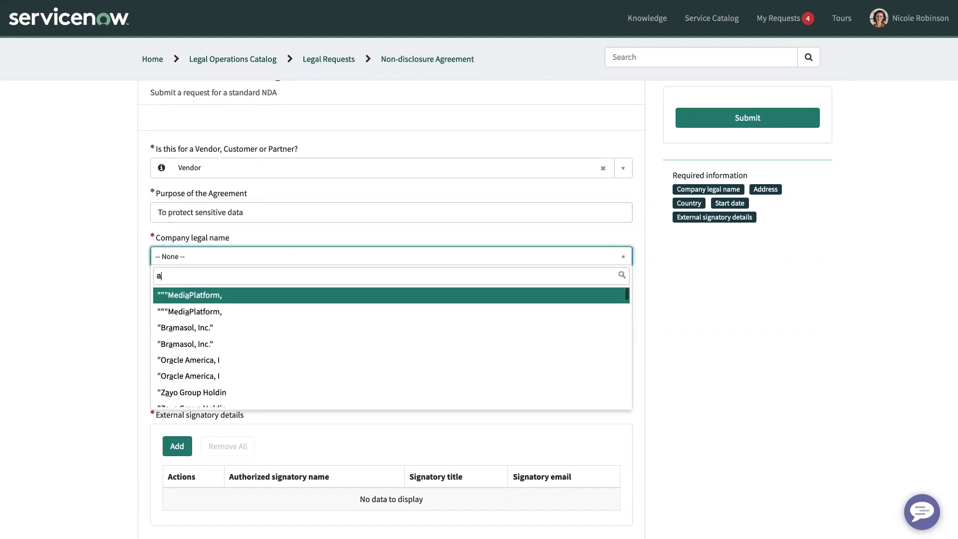
pyautogui.write('mazon')
pyautogui.click(243, 292)
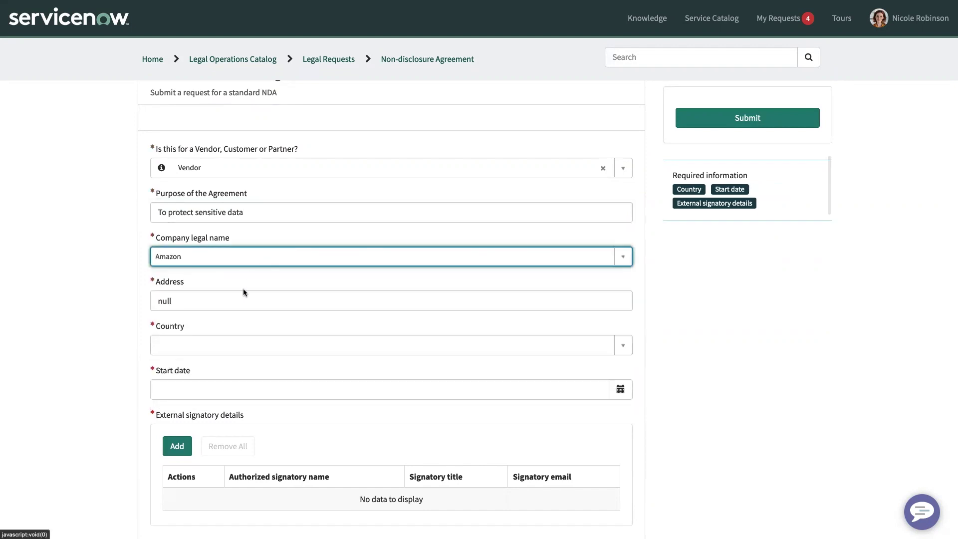
pyautogui.click(218, 352)
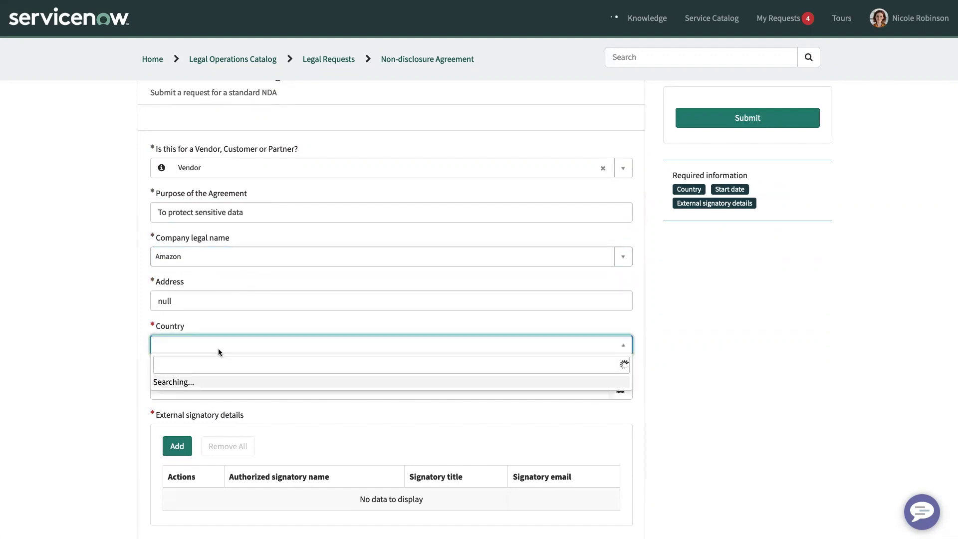
pyautogui.write('united')
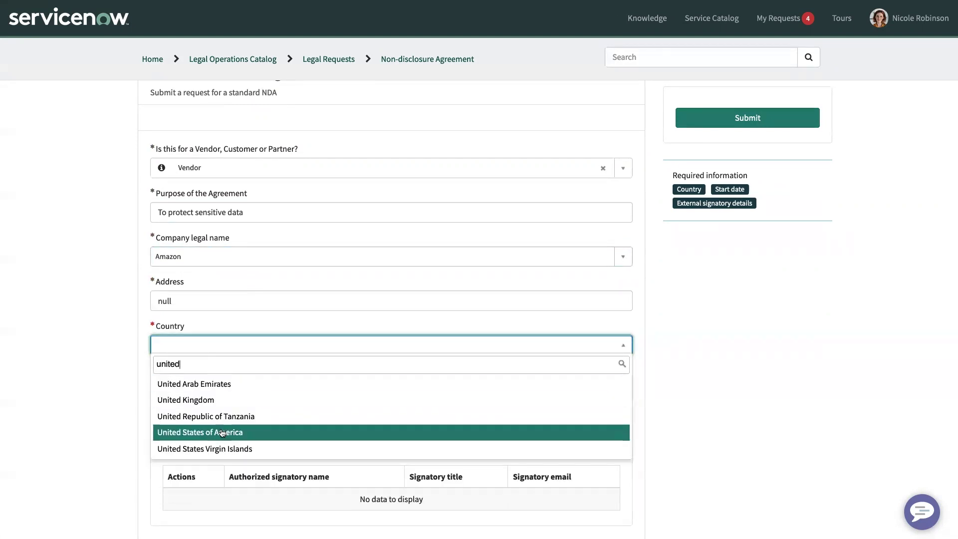
pyautogui.click(222, 433)
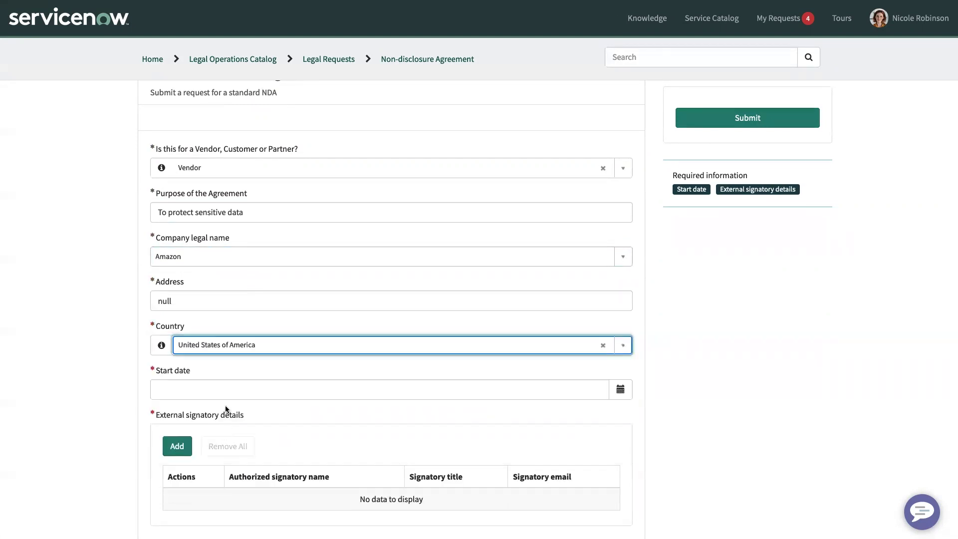
# - Set the start date to 2021-11-22 and begin adding an external signatory
pyautogui.click(628, 395)
pyautogui.click(644, 334)
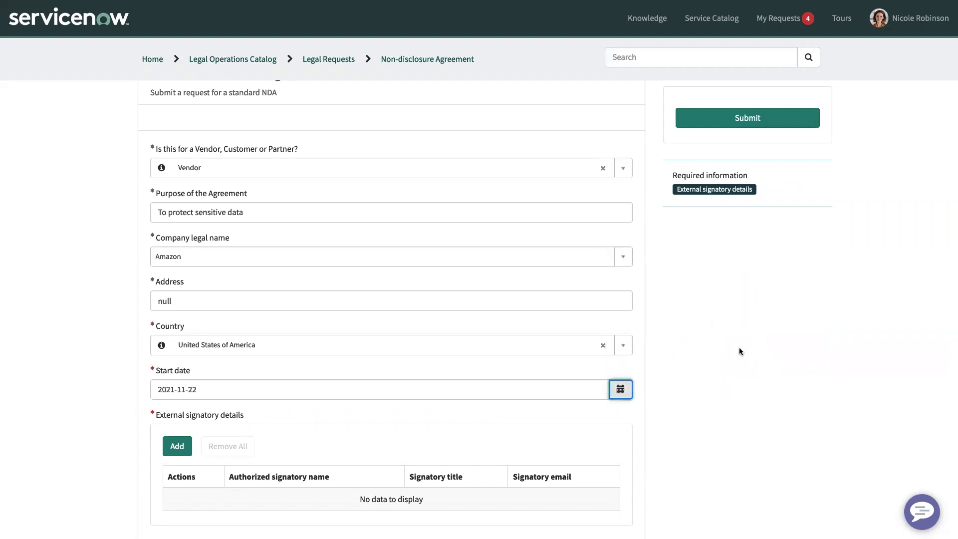
pyautogui.scroll(-3, 744, 390)
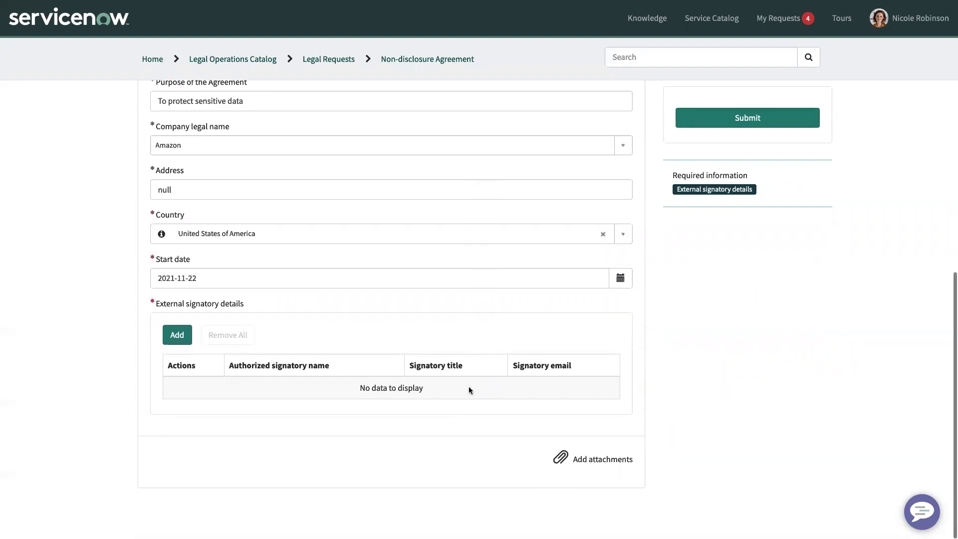
pyautogui.click(178, 338)
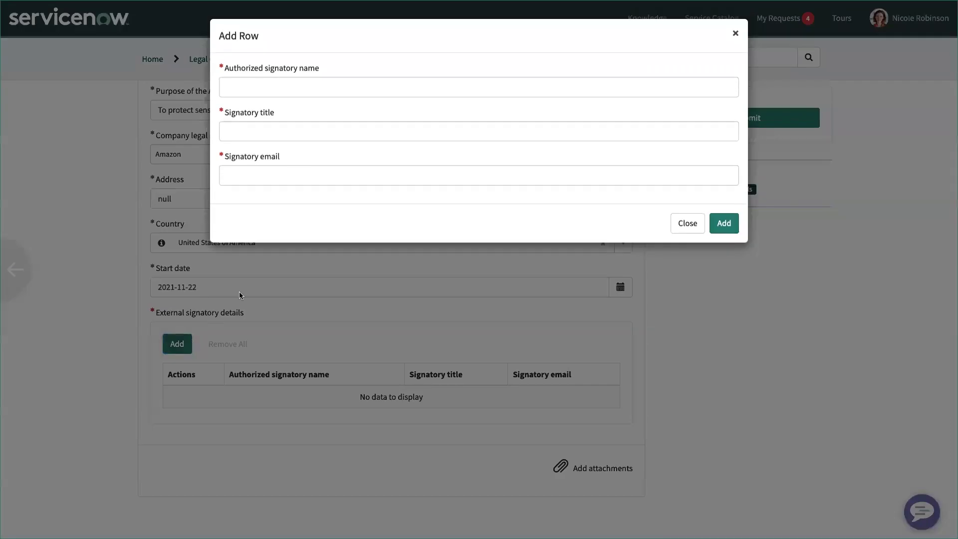
# - Add an external signatory row with the signatory's name, title Legal NDA Lead and e-mail address
pyautogui.click(249, 94)
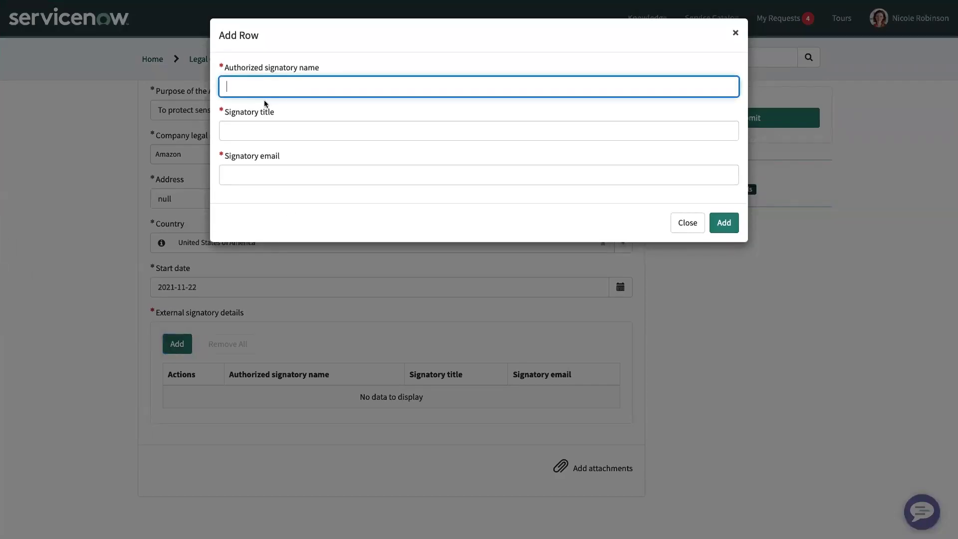
pyautogui.press('Tab')
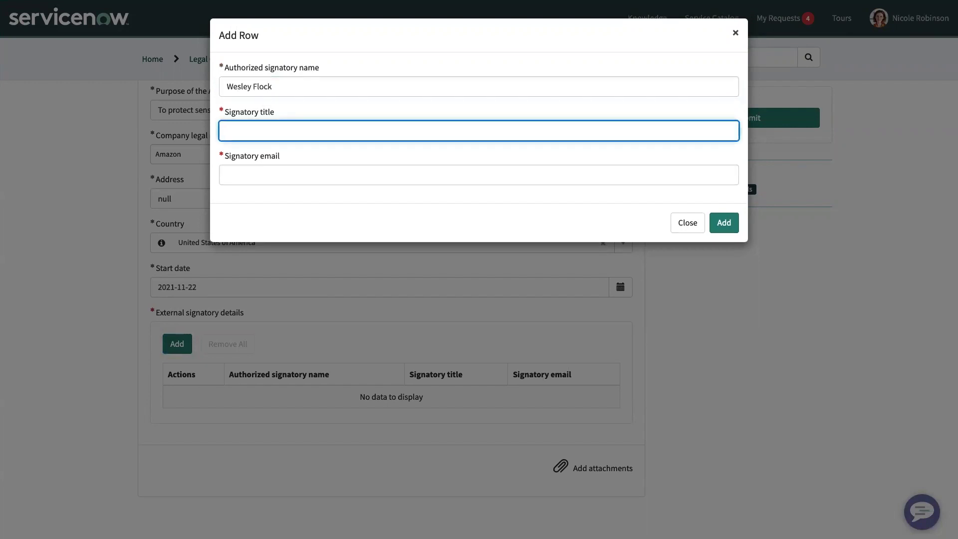
pyautogui.write('Legal NDA Lead')
pyautogui.press('Tab')
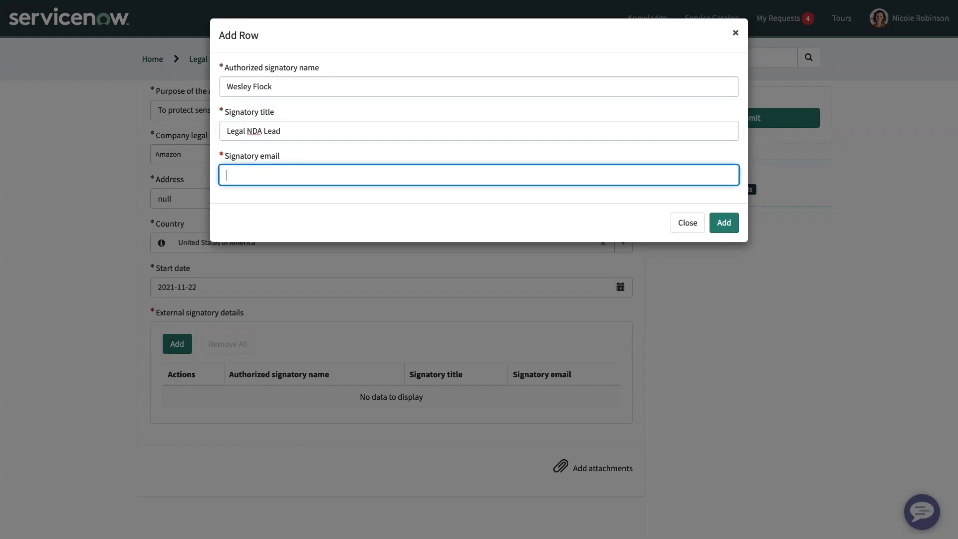
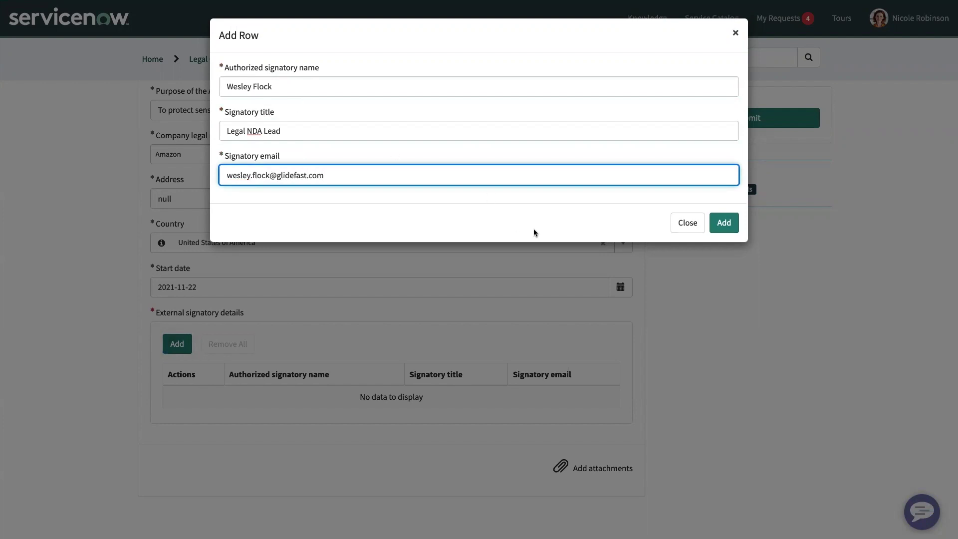
pyautogui.click(716, 229)
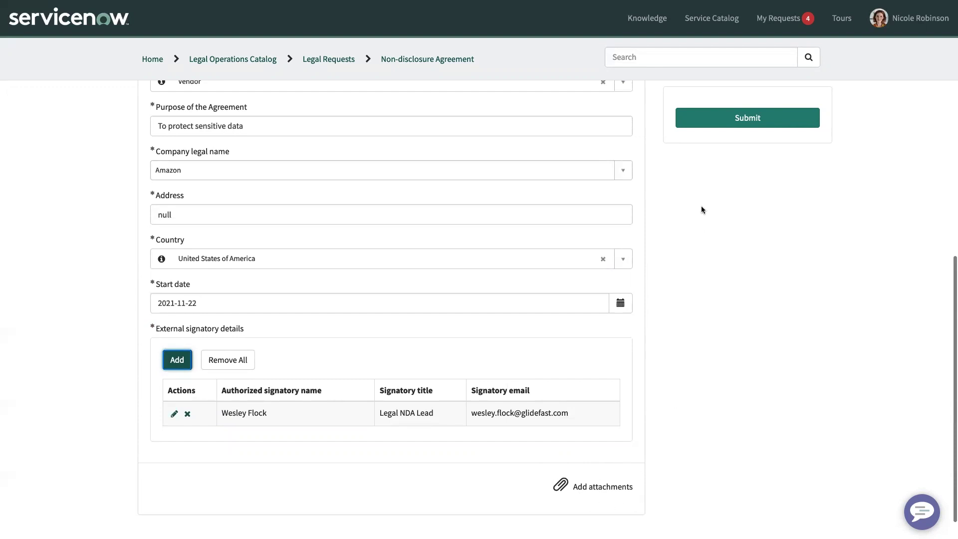
# - Submit the NDA request and scroll the generated agreement preview down to the signature table
pyautogui.click(715, 122)
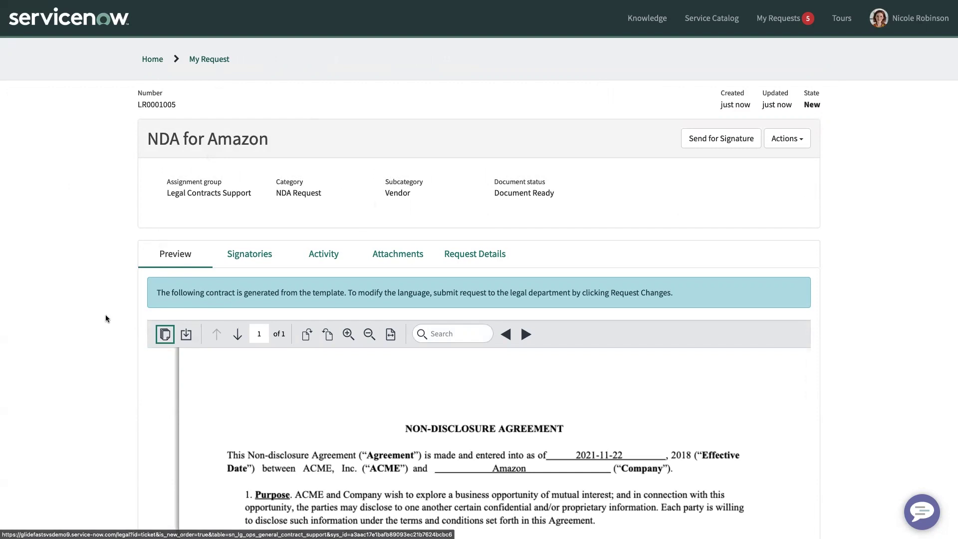
pyautogui.scroll(-5, 106, 317)
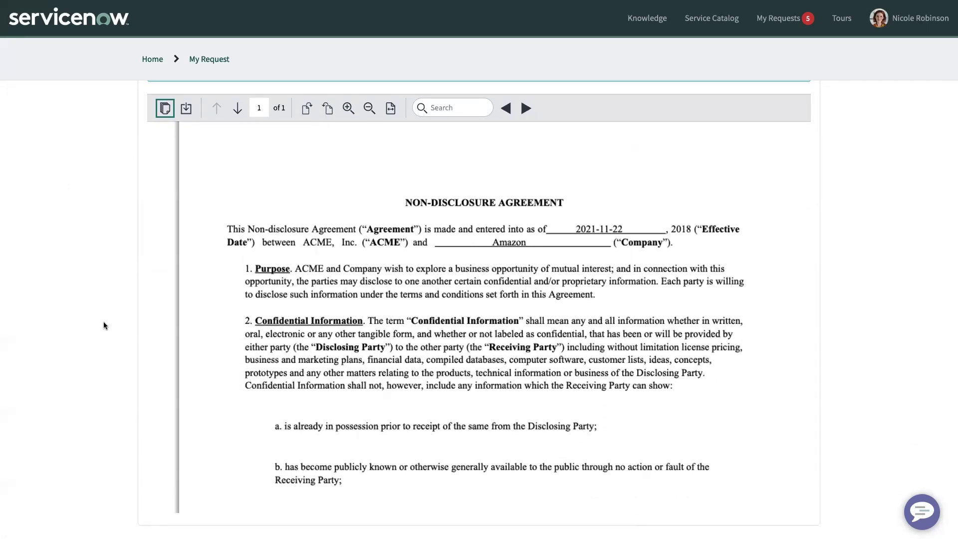
pyautogui.scroll(-8, 313, 384)
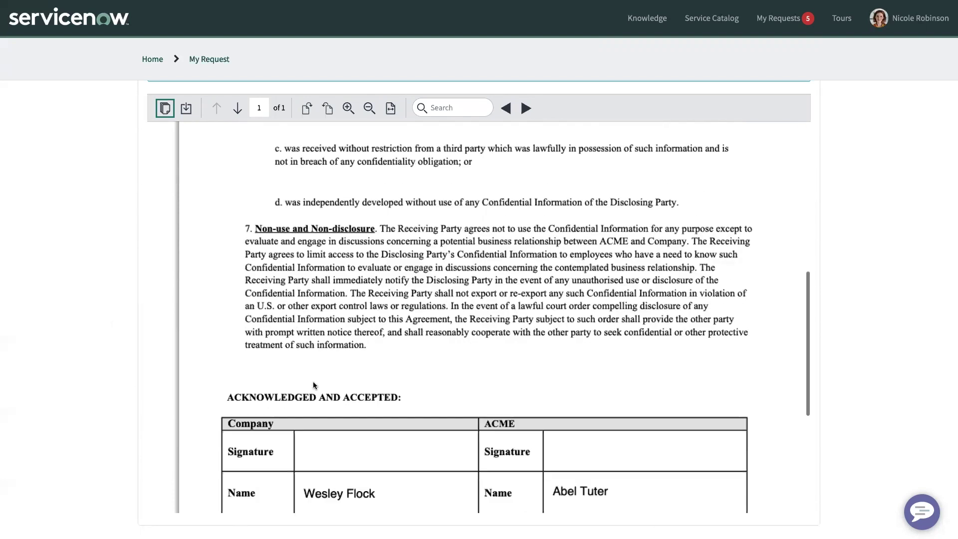
pyautogui.scroll(-4, 314, 382)
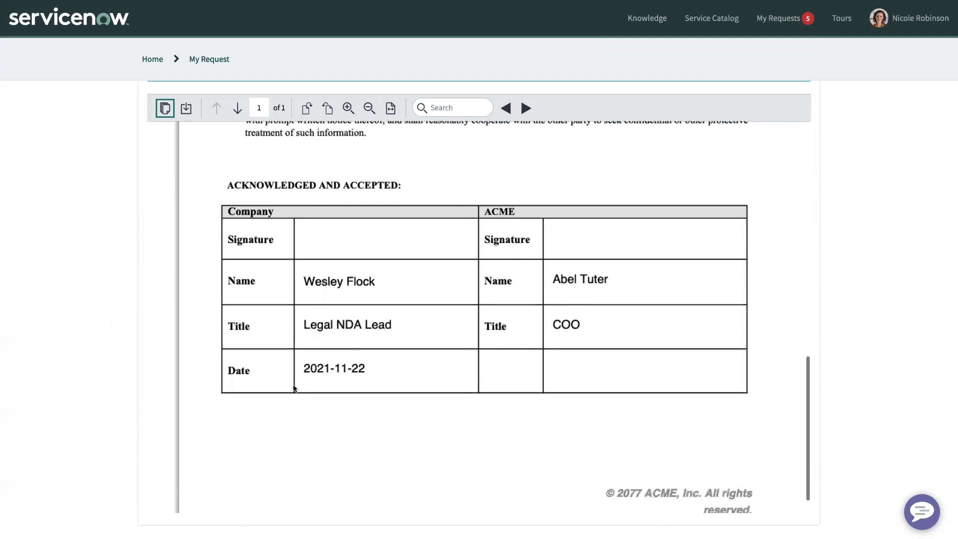
# - Review the request's Signatories, Activity, Attachments and Request Details tabs
pyautogui.scroll(-1, 130, 401)
pyautogui.scroll(5, 86, 371)
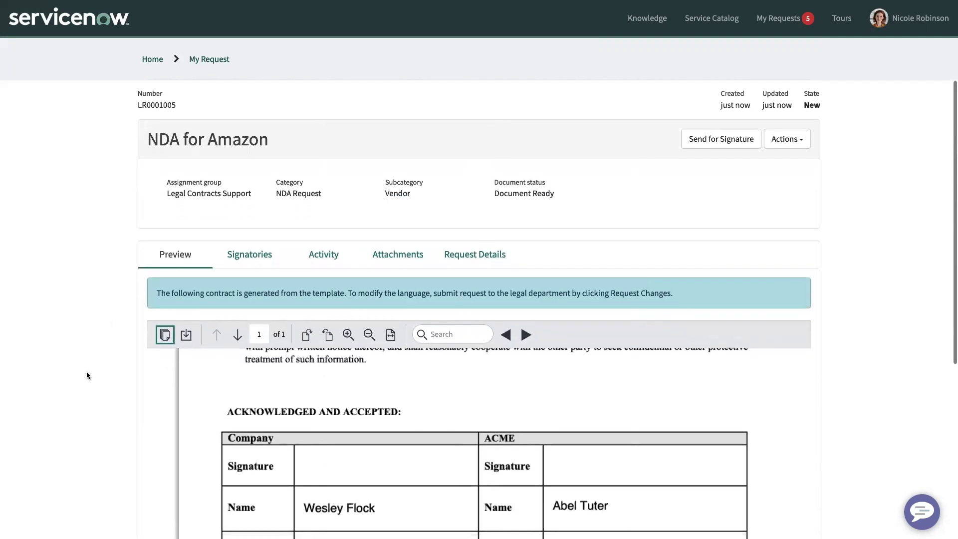
pyautogui.click(243, 253)
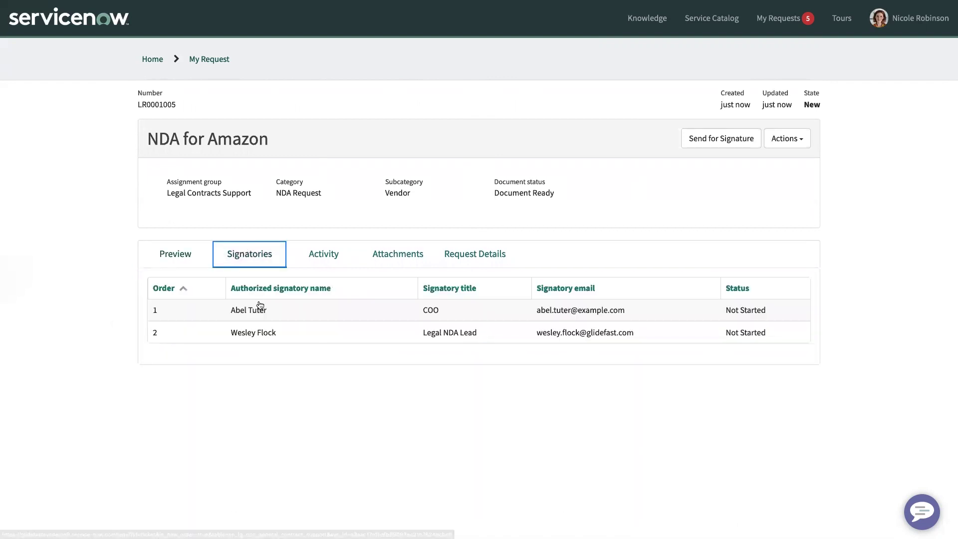
pyautogui.click(314, 260)
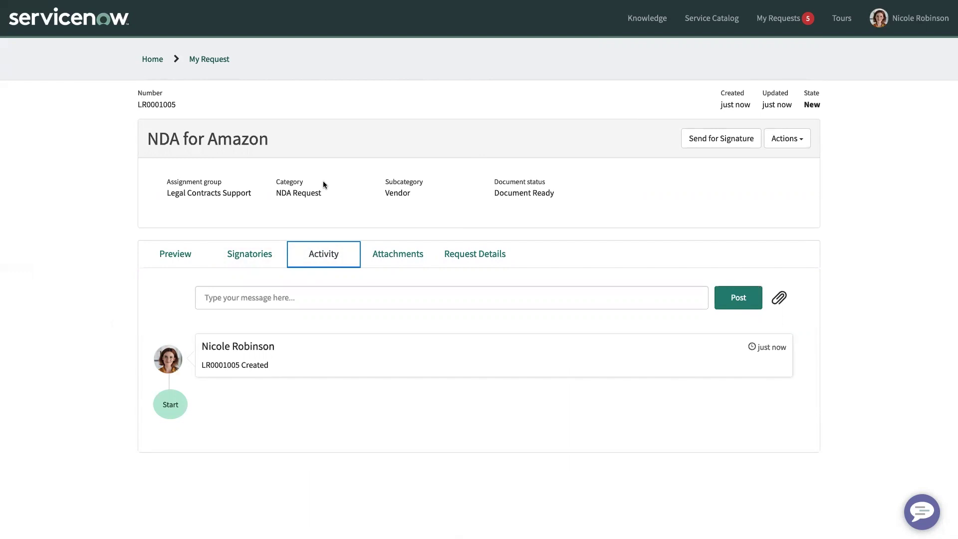
pyautogui.click(392, 254)
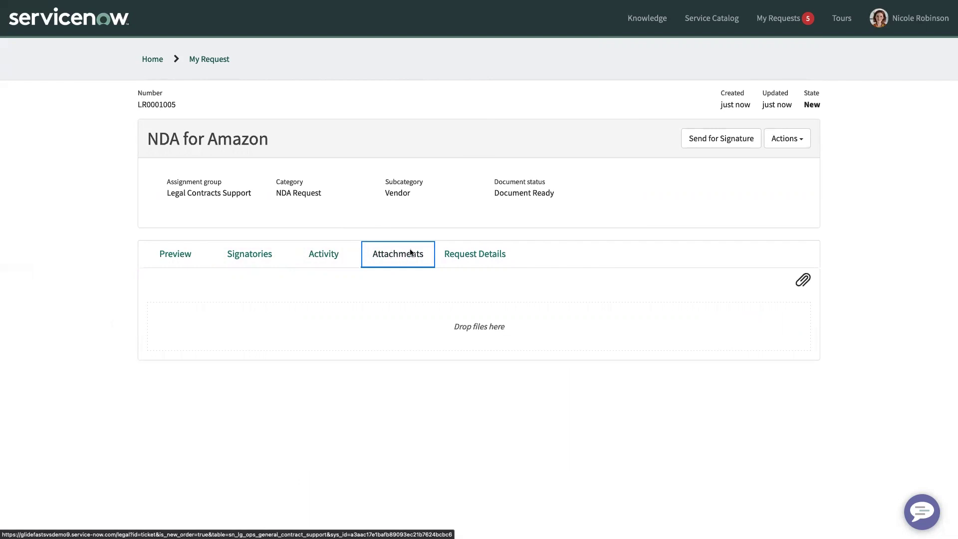
pyautogui.click(458, 259)
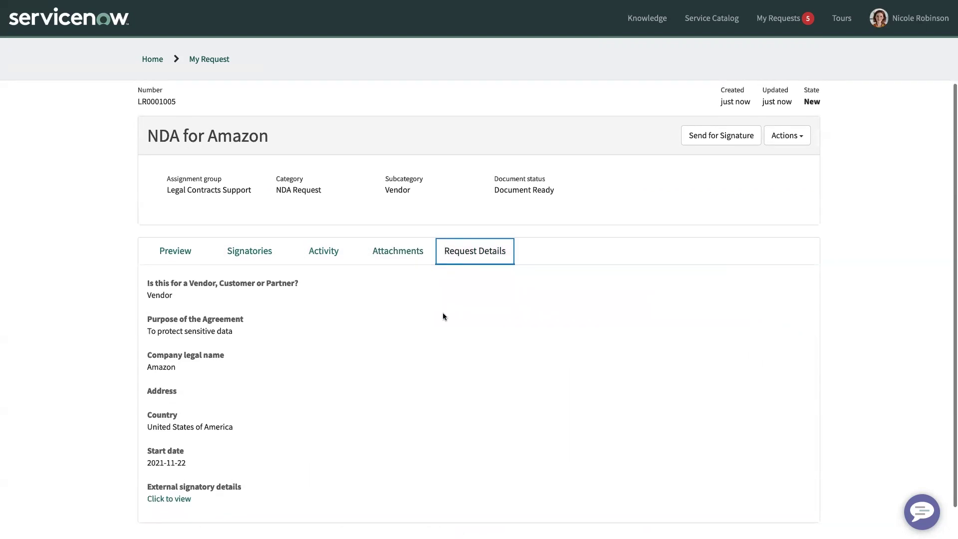
pyautogui.scroll(-1, 443, 316)
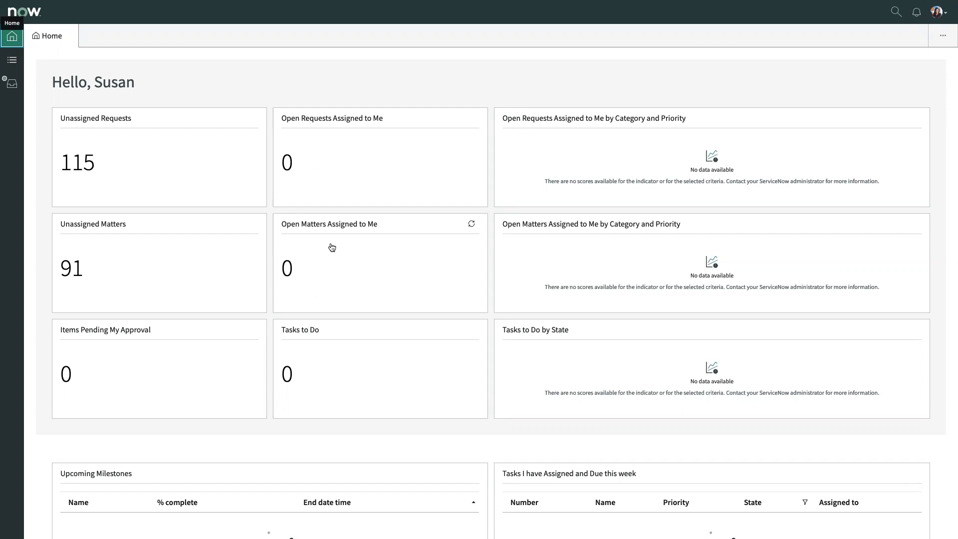
pyautogui.click(83, 165)
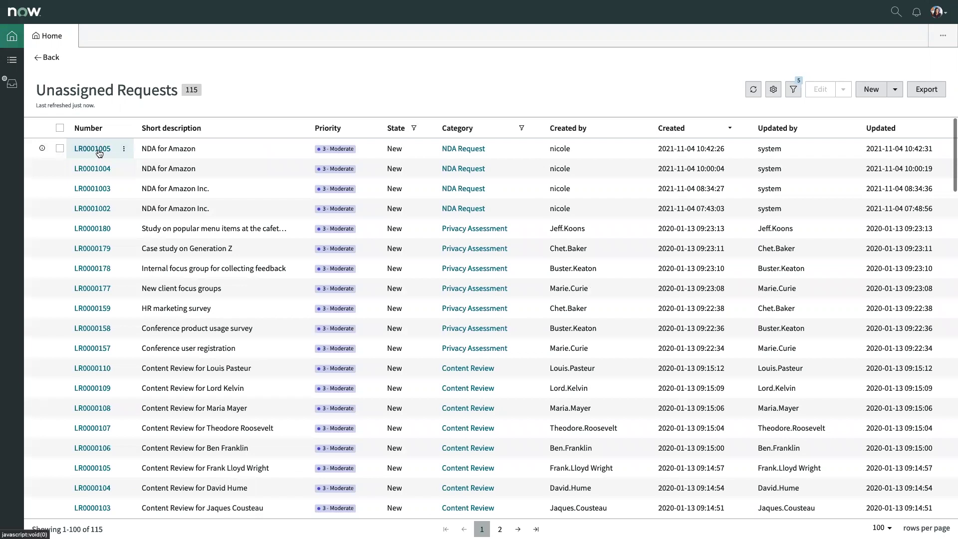
# - Open request LR0001005, NDA for Amazon, from the unassigned requests list
pyautogui.click(100, 148)
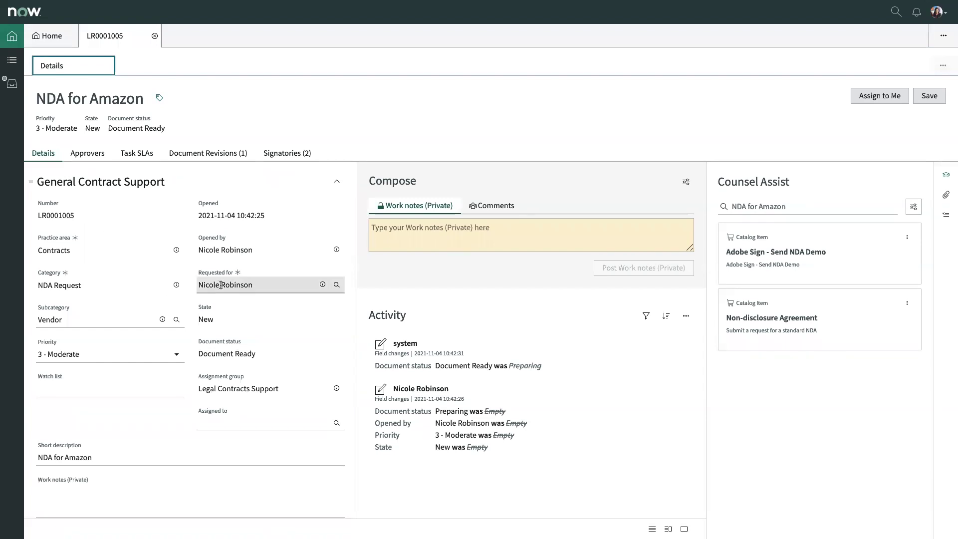
# - Scroll through the LR0001005 form variables and switch the Compose panel to Comments
pyautogui.scroll(-2, 201, 380)
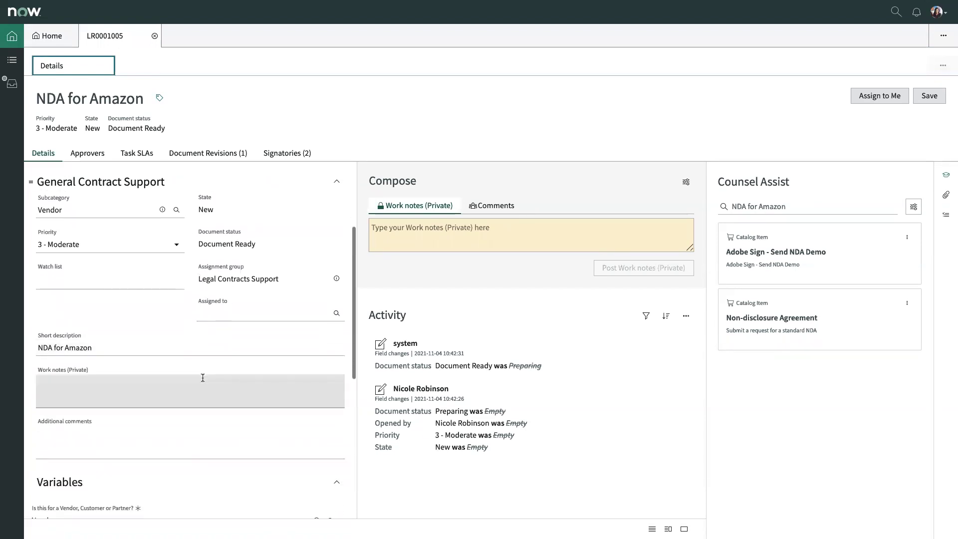
pyautogui.scroll(-5, 203, 379)
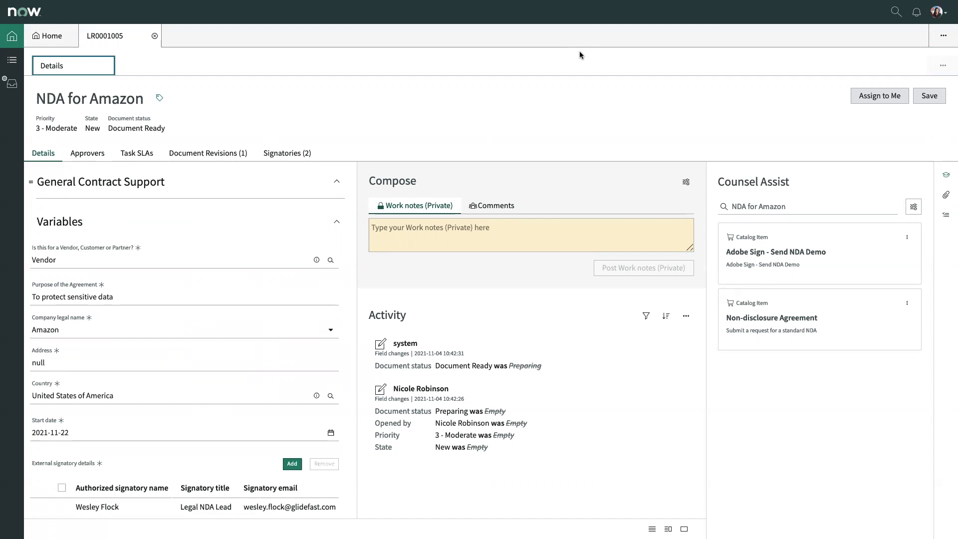
pyautogui.click(505, 205)
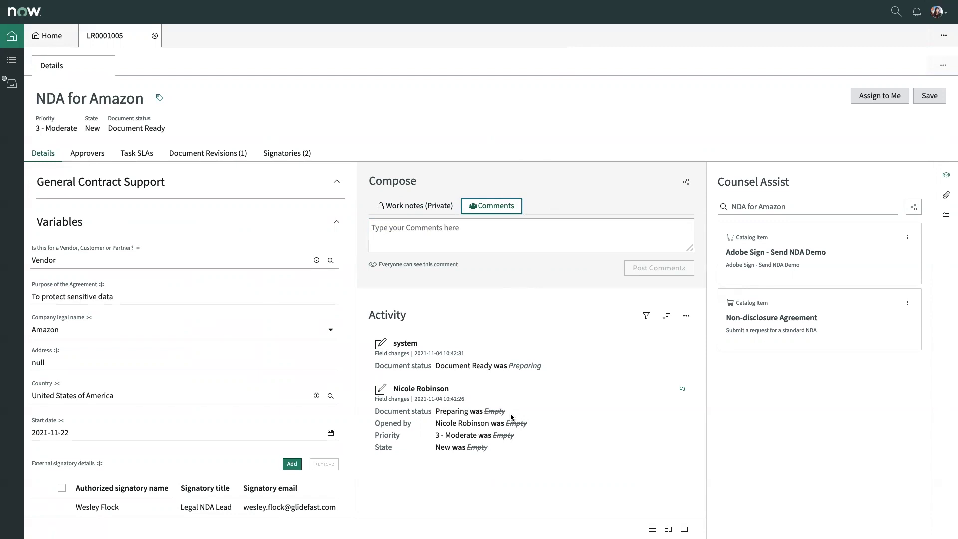
pyautogui.scroll(5, 262, 369)
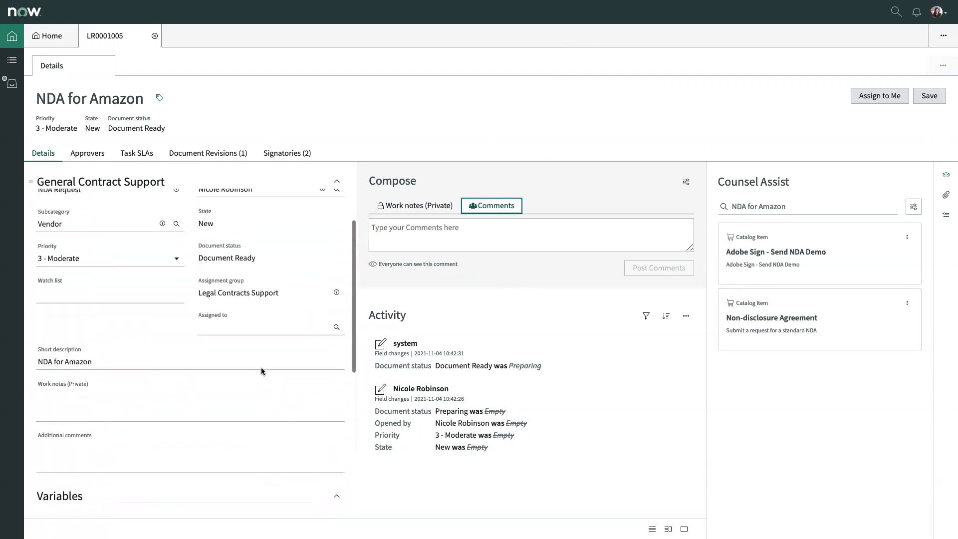
pyautogui.scroll(3, 261, 367)
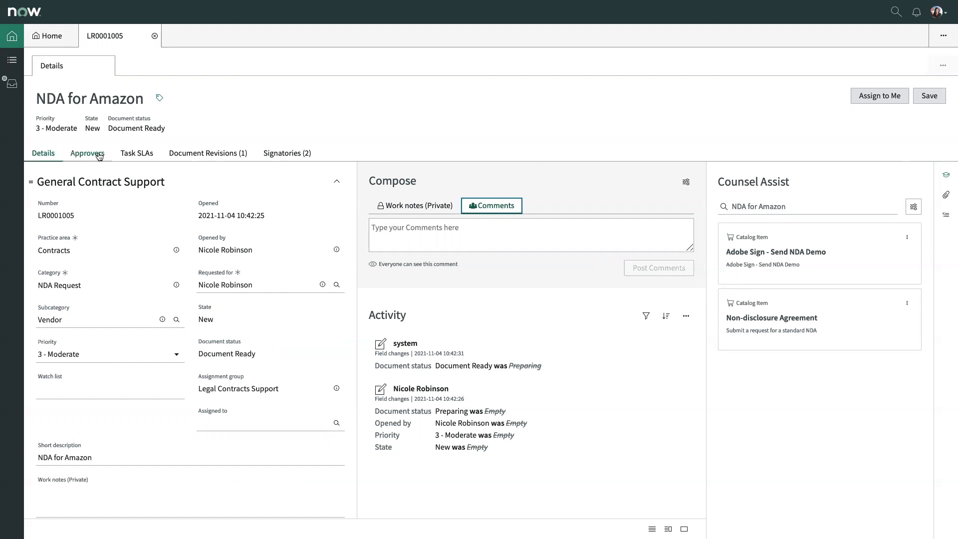
pyautogui.click(83, 155)
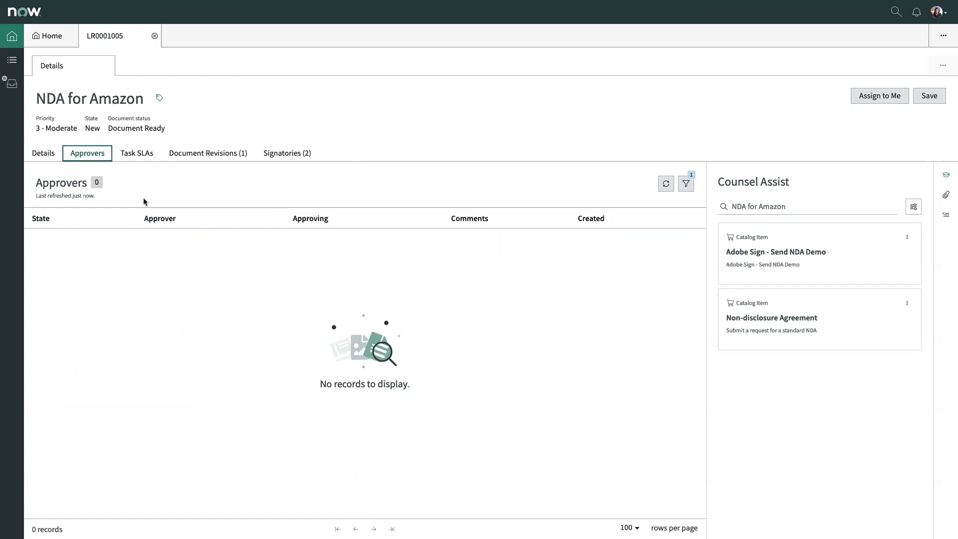
pyautogui.click(141, 157)
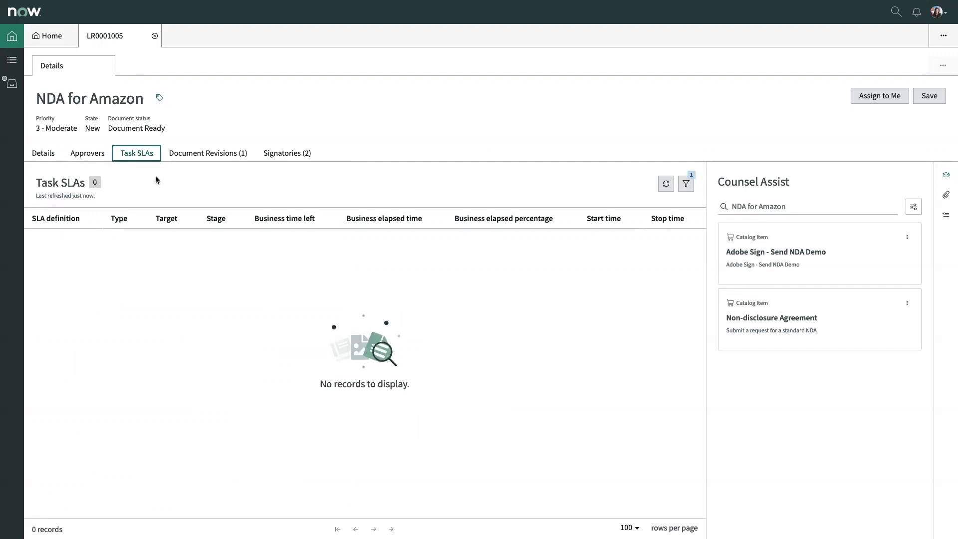
pyautogui.click(174, 156)
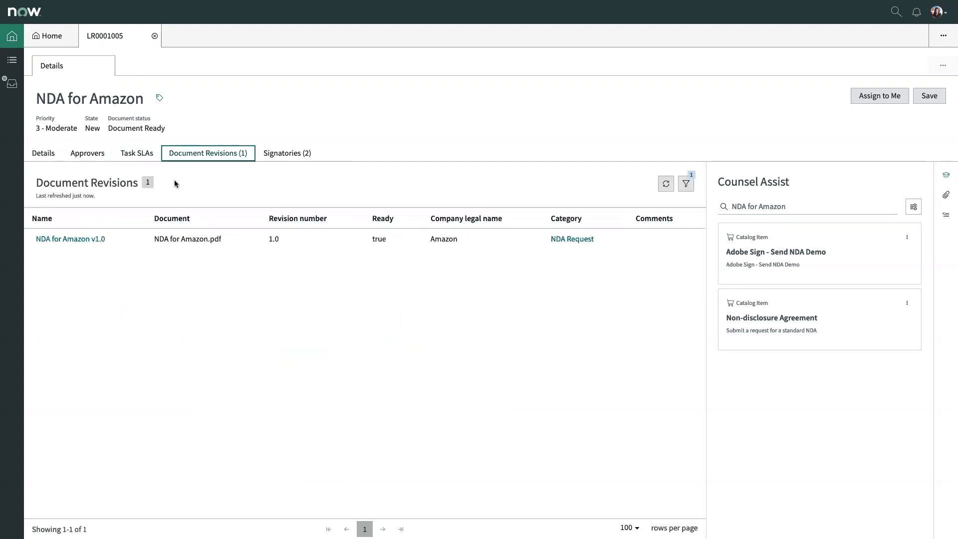
pyautogui.click(284, 153)
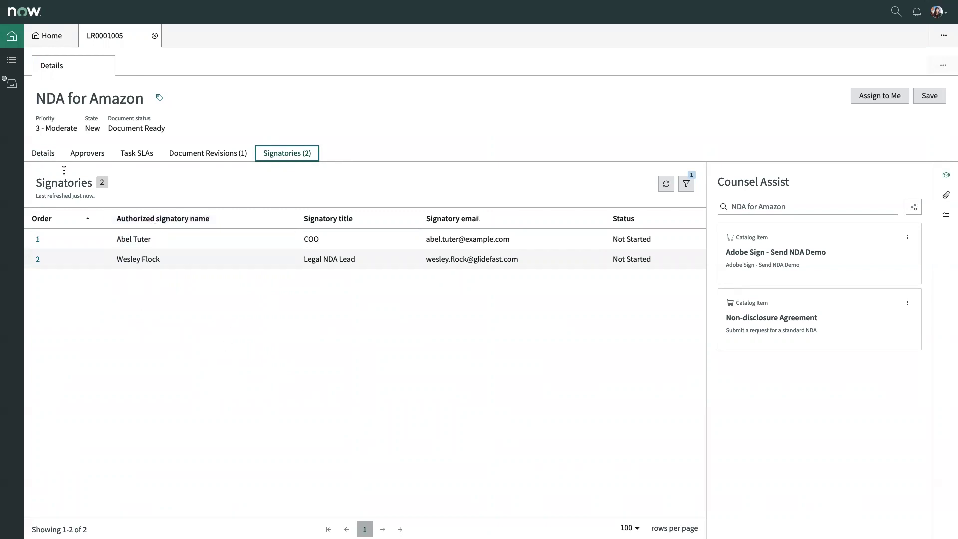
pyautogui.click(35, 154)
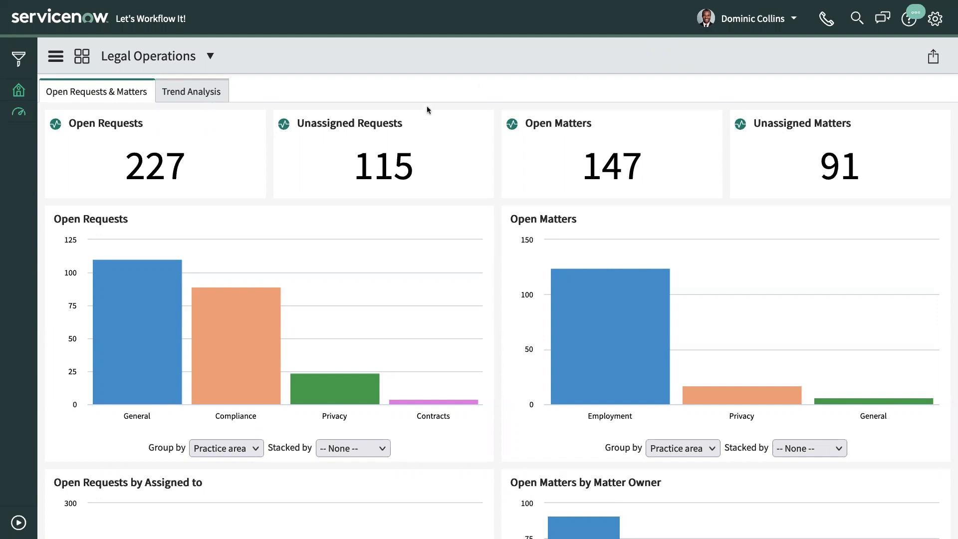
# - Show the Trend Analysis view and scroll through its monthly requests and matters charts
pyautogui.click(172, 100)
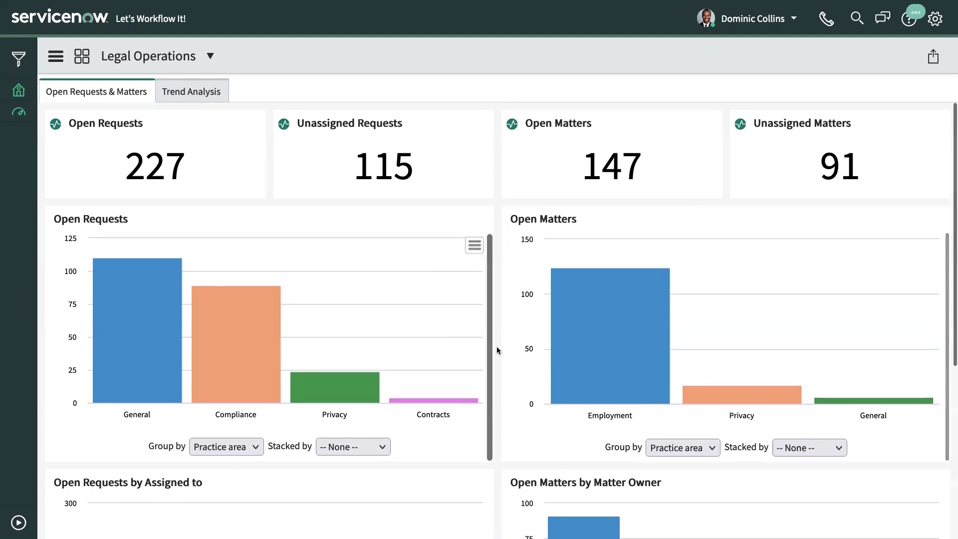
pyautogui.scroll(-2, 497, 348)
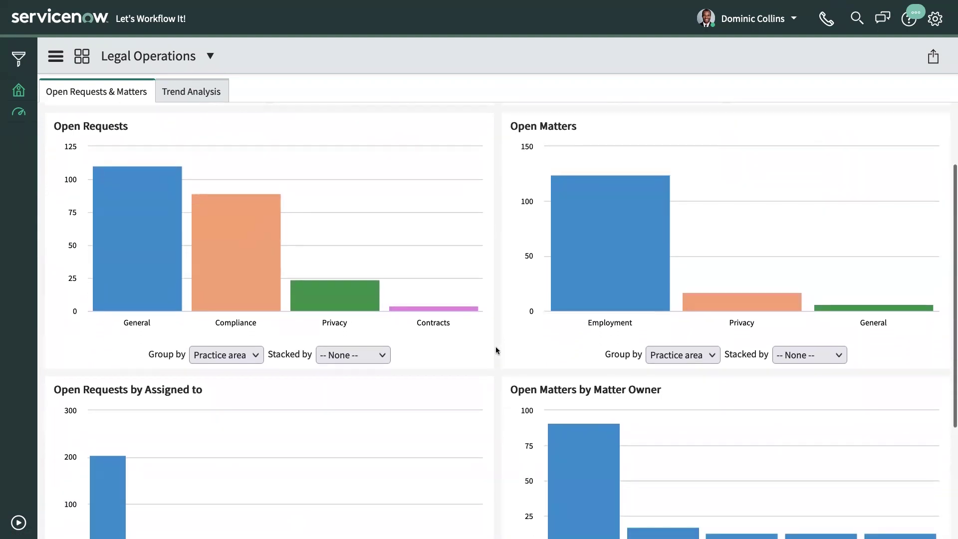
pyautogui.scroll(-2, 497, 350)
pyautogui.scroll(-1, 497, 350)
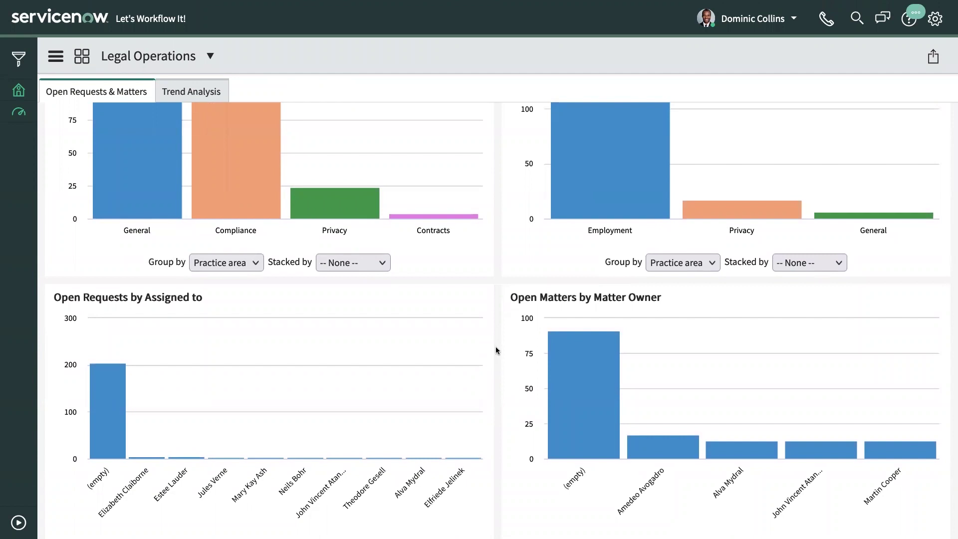
pyautogui.scroll(-2, 497, 350)
pyautogui.scroll(6, 497, 350)
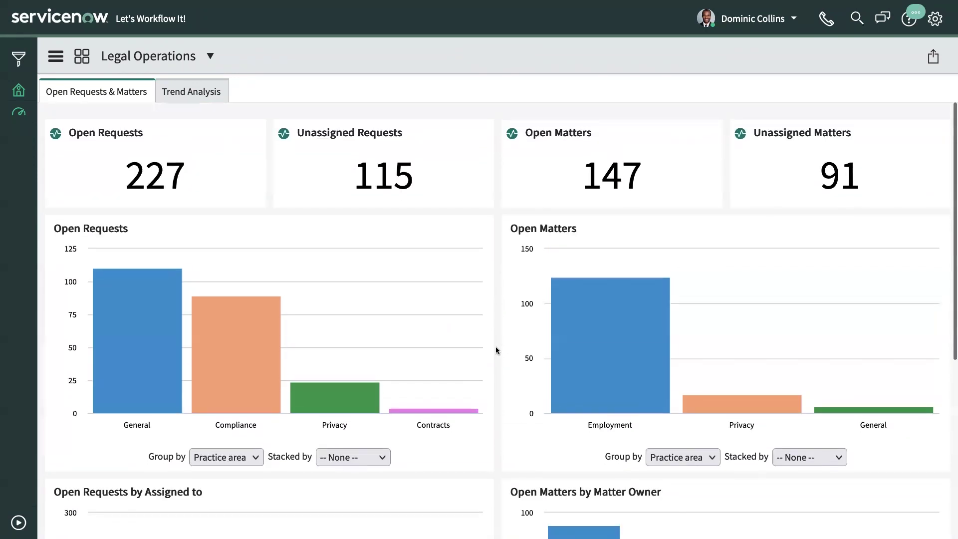
pyautogui.click(206, 106)
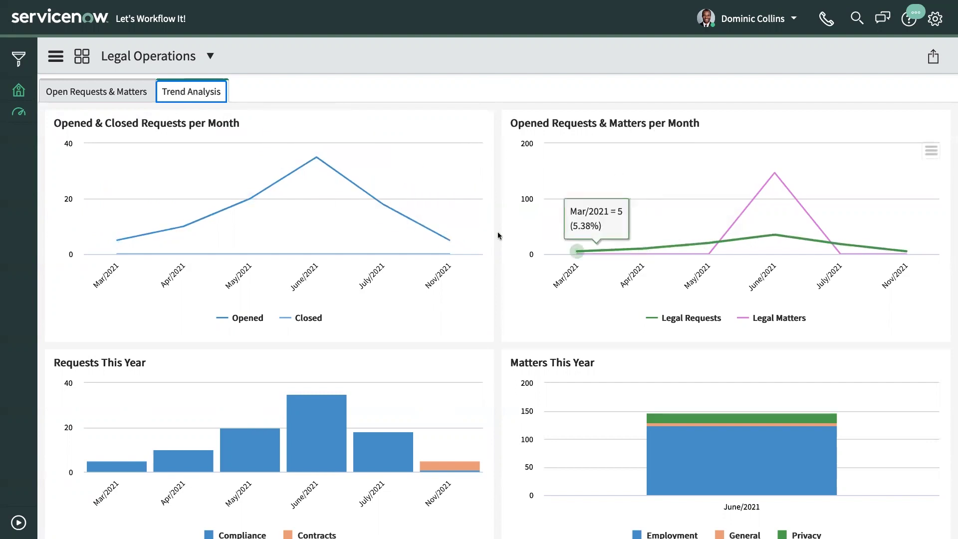
pyautogui.scroll(-3, 498, 242)
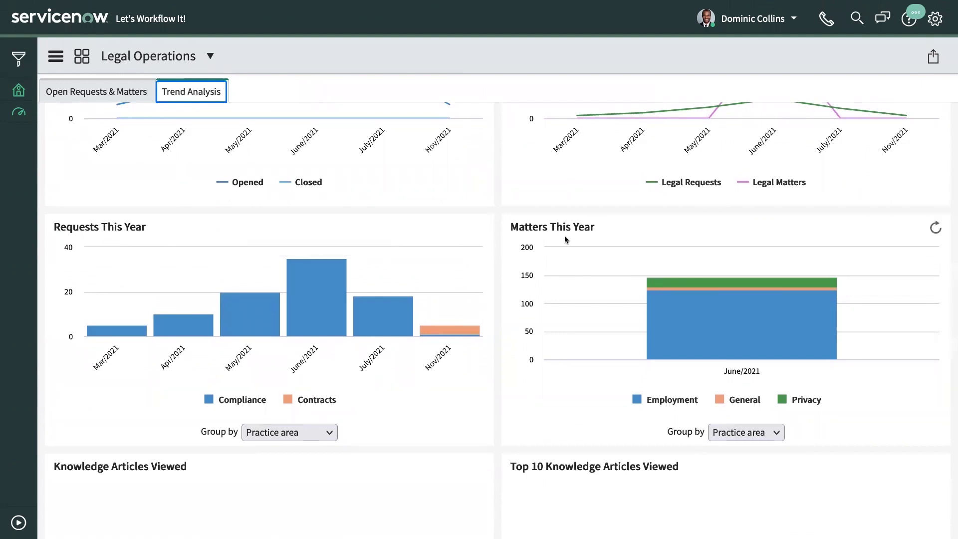
pyautogui.scroll(-1, 449, 384)
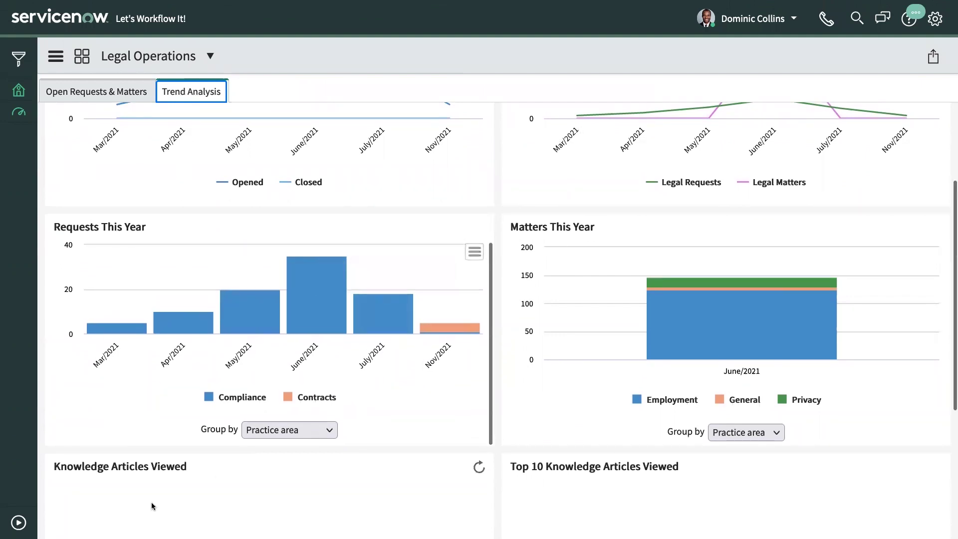
pyautogui.scroll(-3, 160, 492)
pyautogui.scroll(-1, 237, 493)
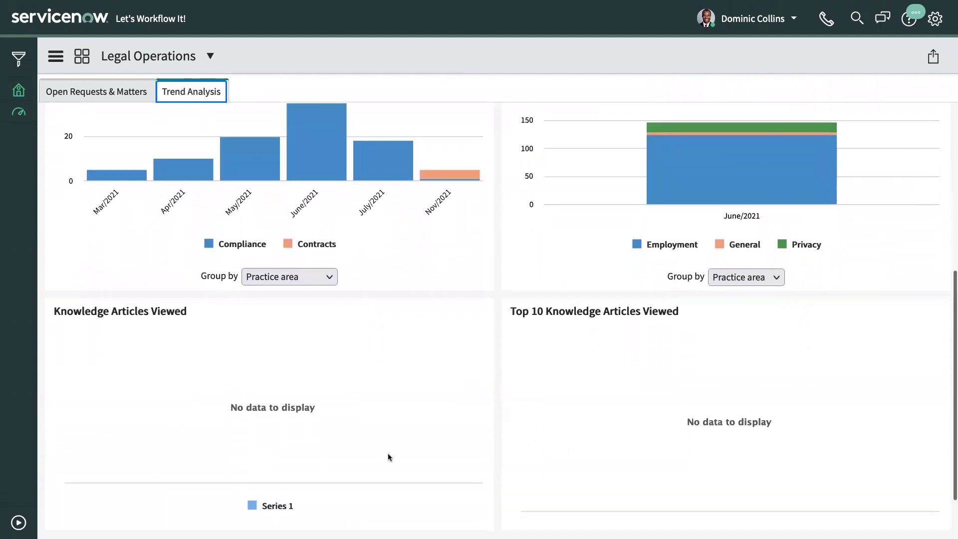